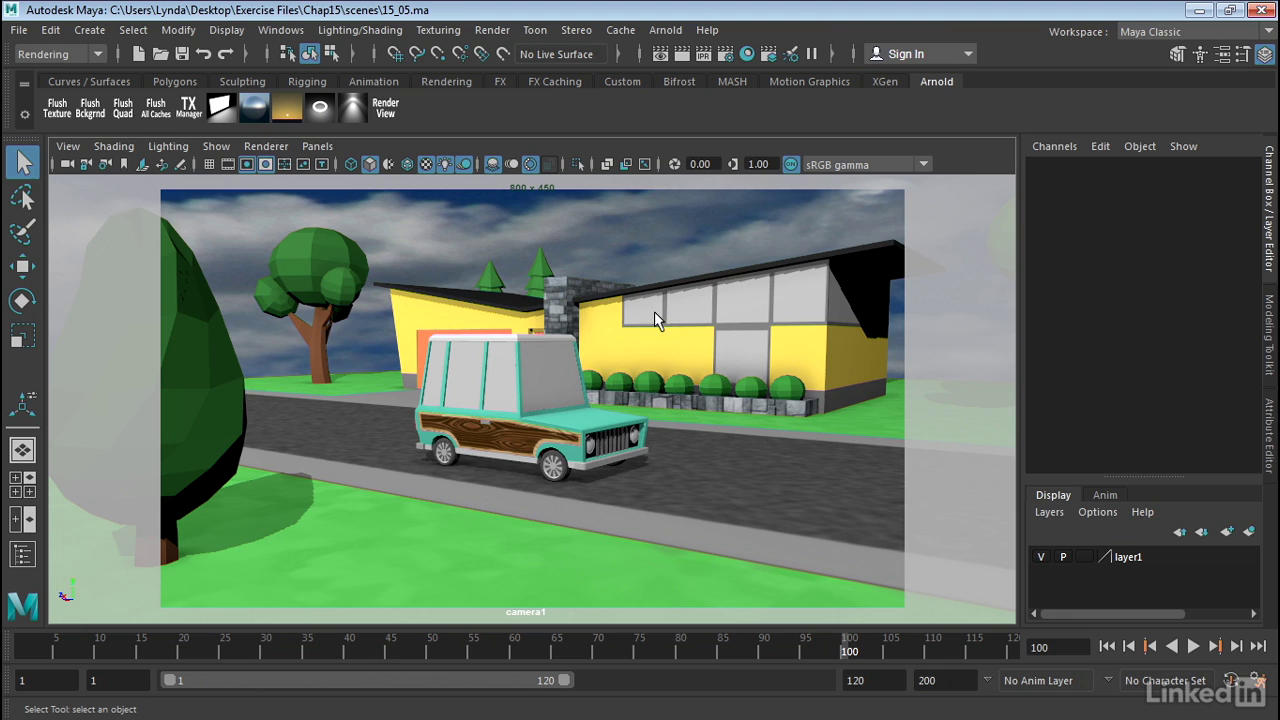
Render camera1's frame 100 with Arnold, keep the sharp image, and minimize the Render View
left_click(682, 55)
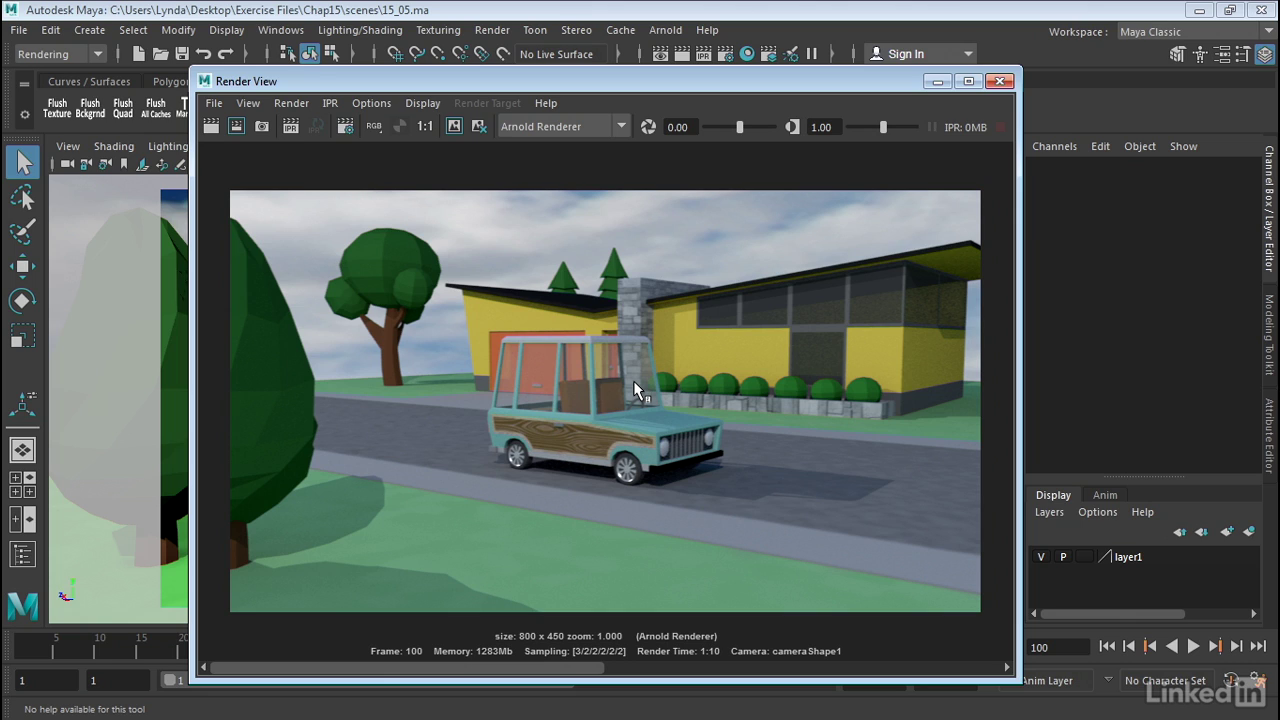
left_click(453, 127)
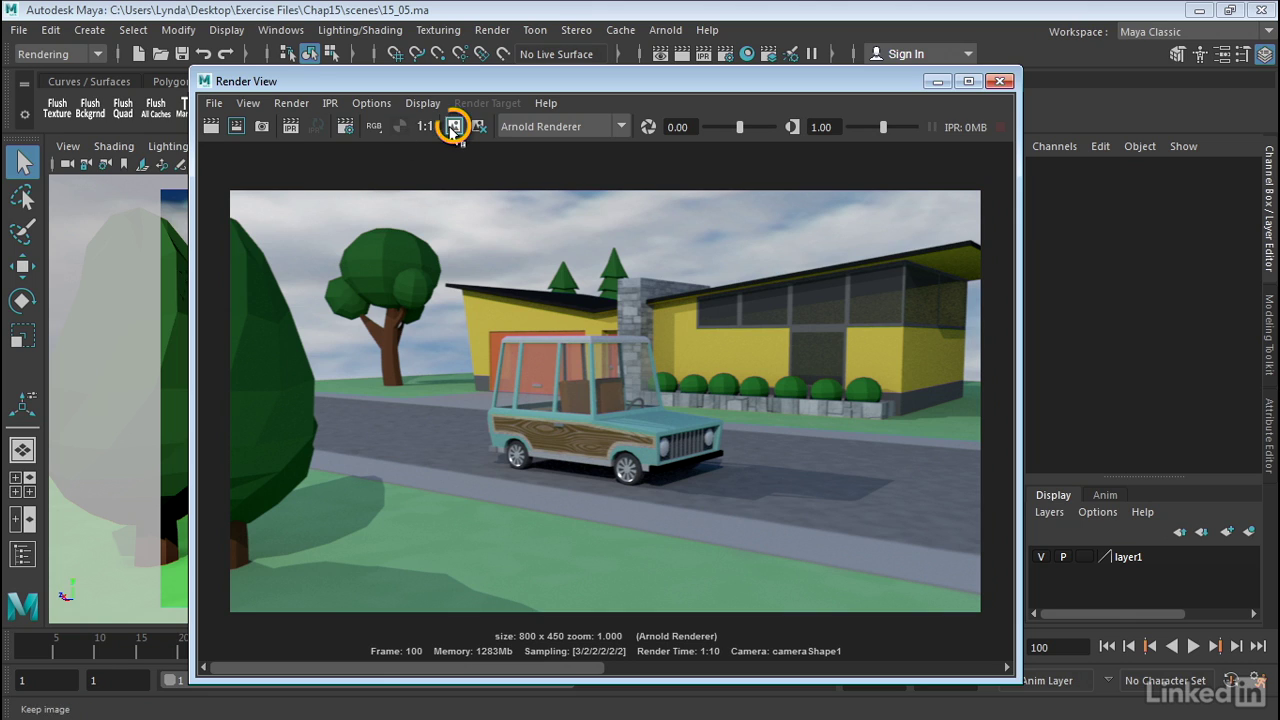
left_click(936, 82)
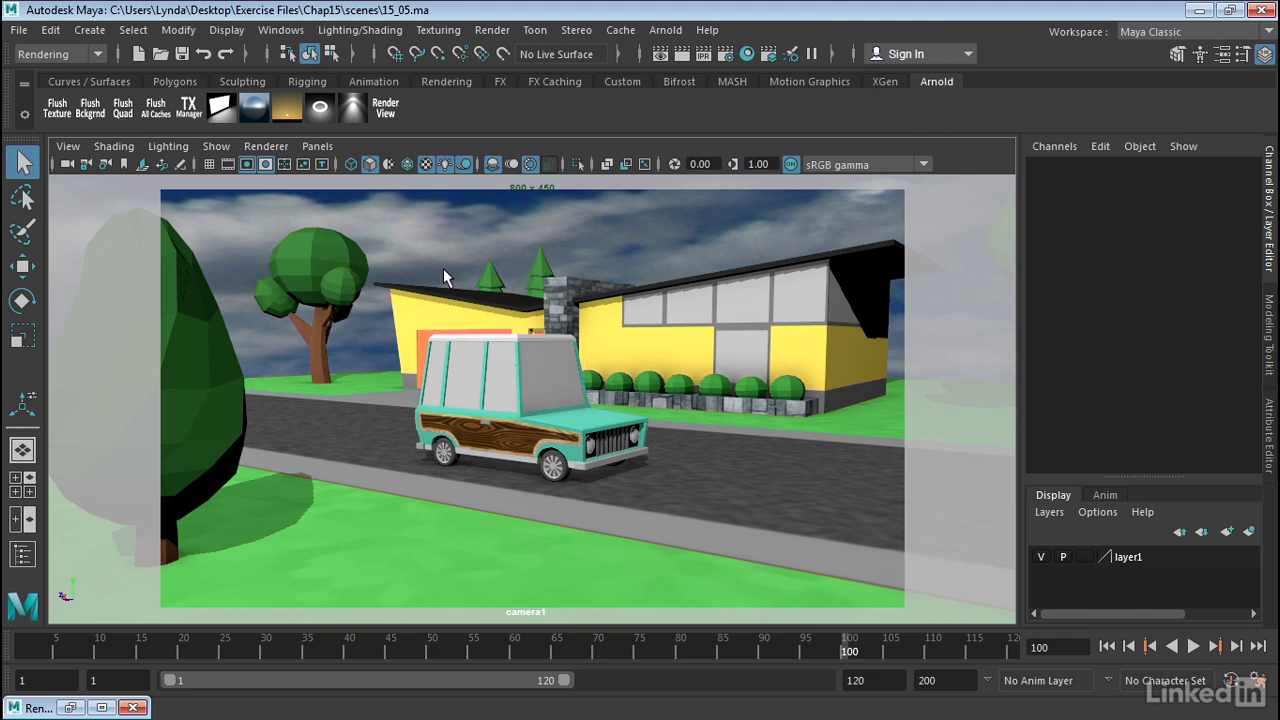
Select camera1 and show cameraShape1's attributes in the Attribute Editor
left_click(76, 148)
left_click(90, 179)
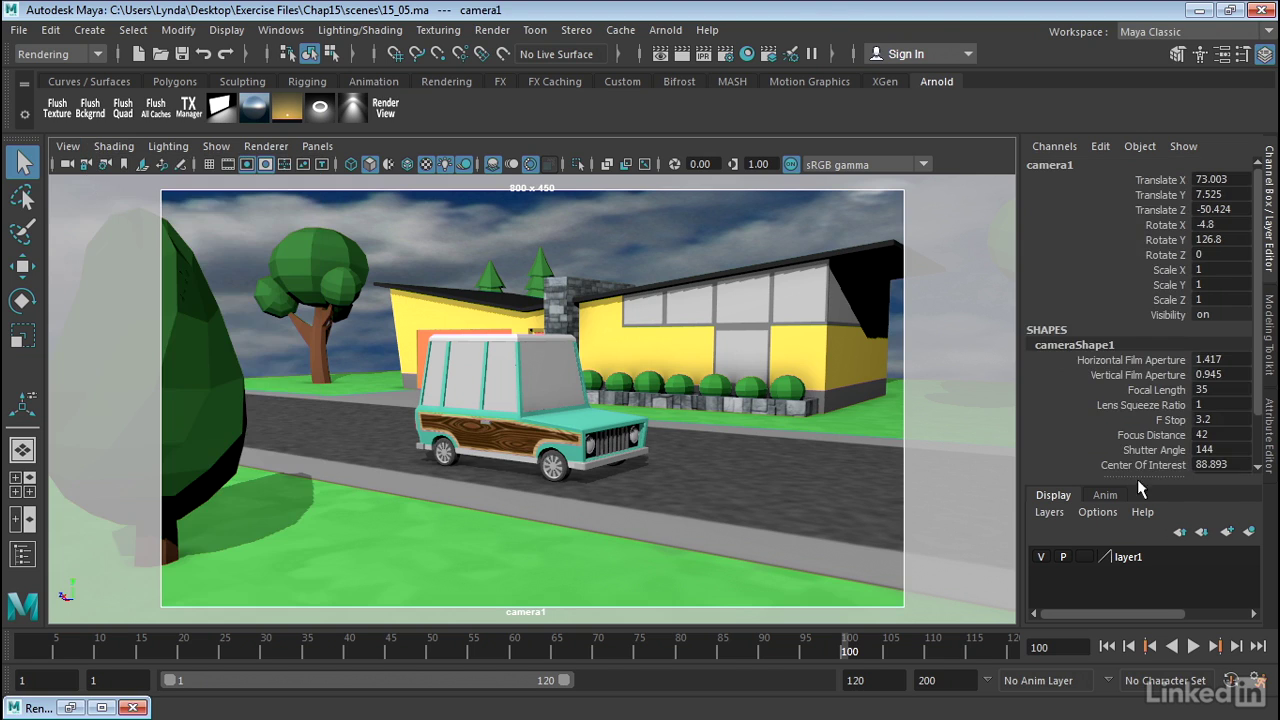
left_click(1268, 432)
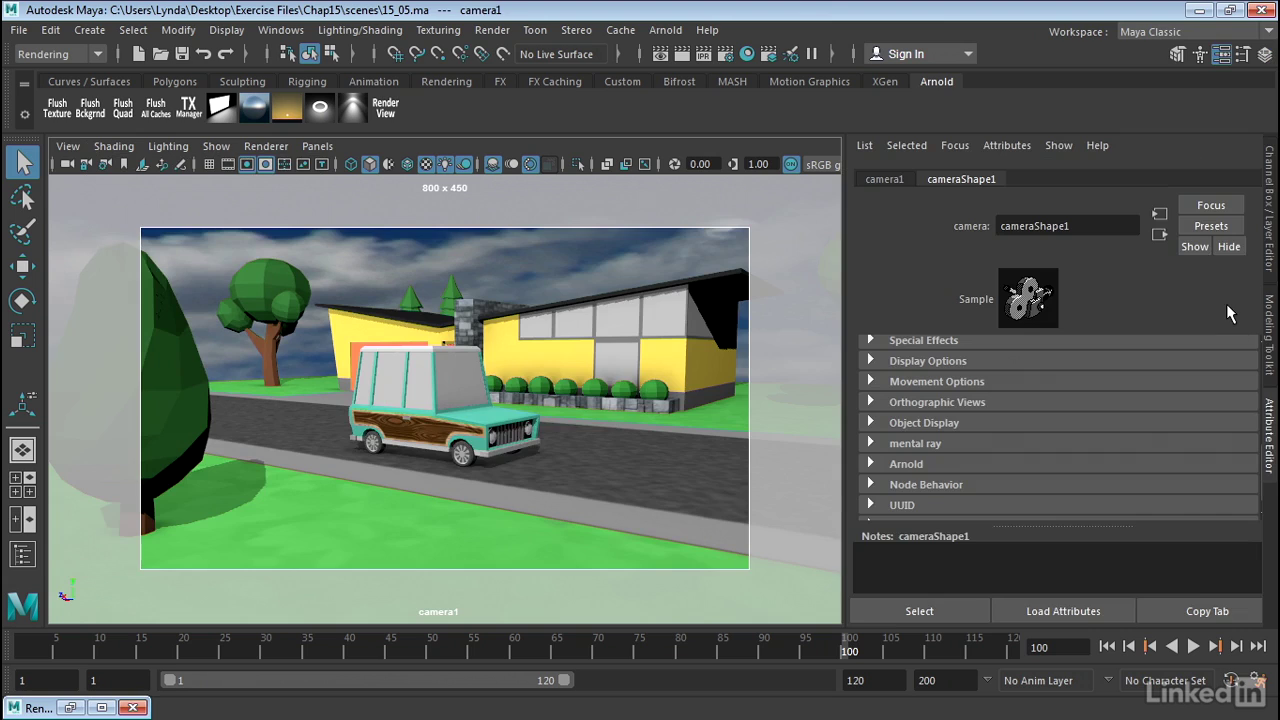
scroll(1168, 373, "up", 5)
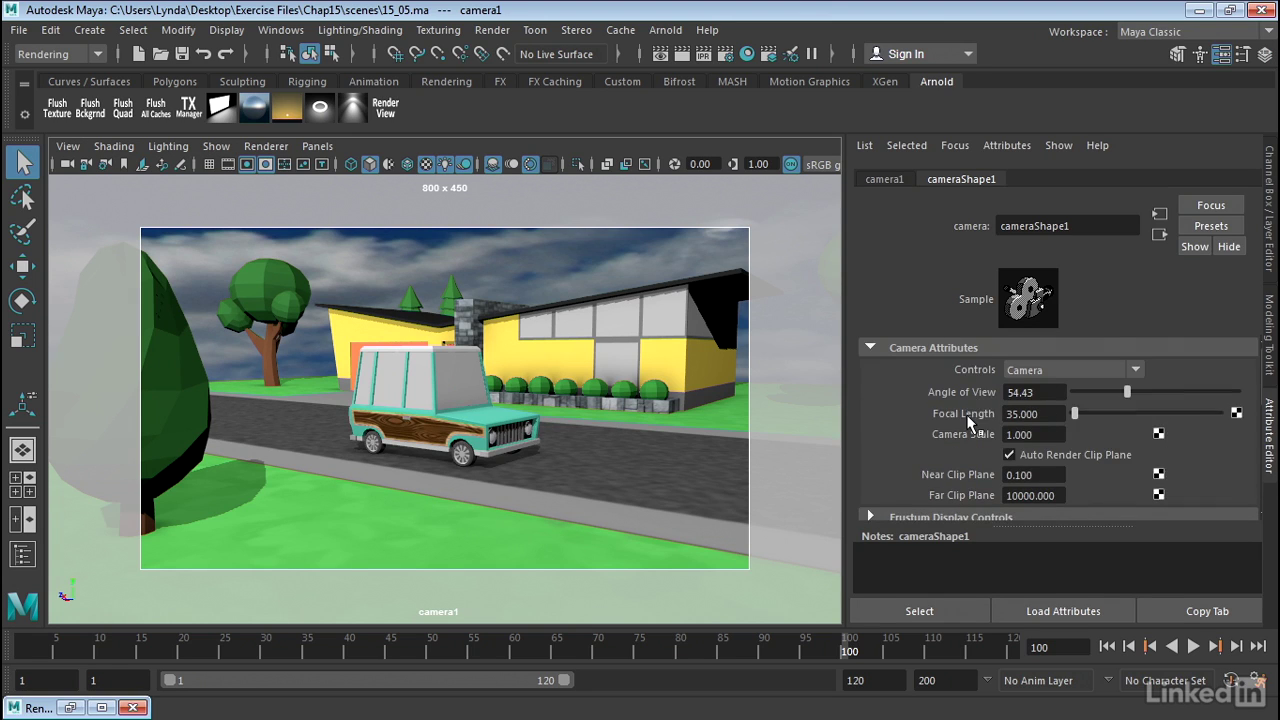
scroll(968, 425, "down", 4)
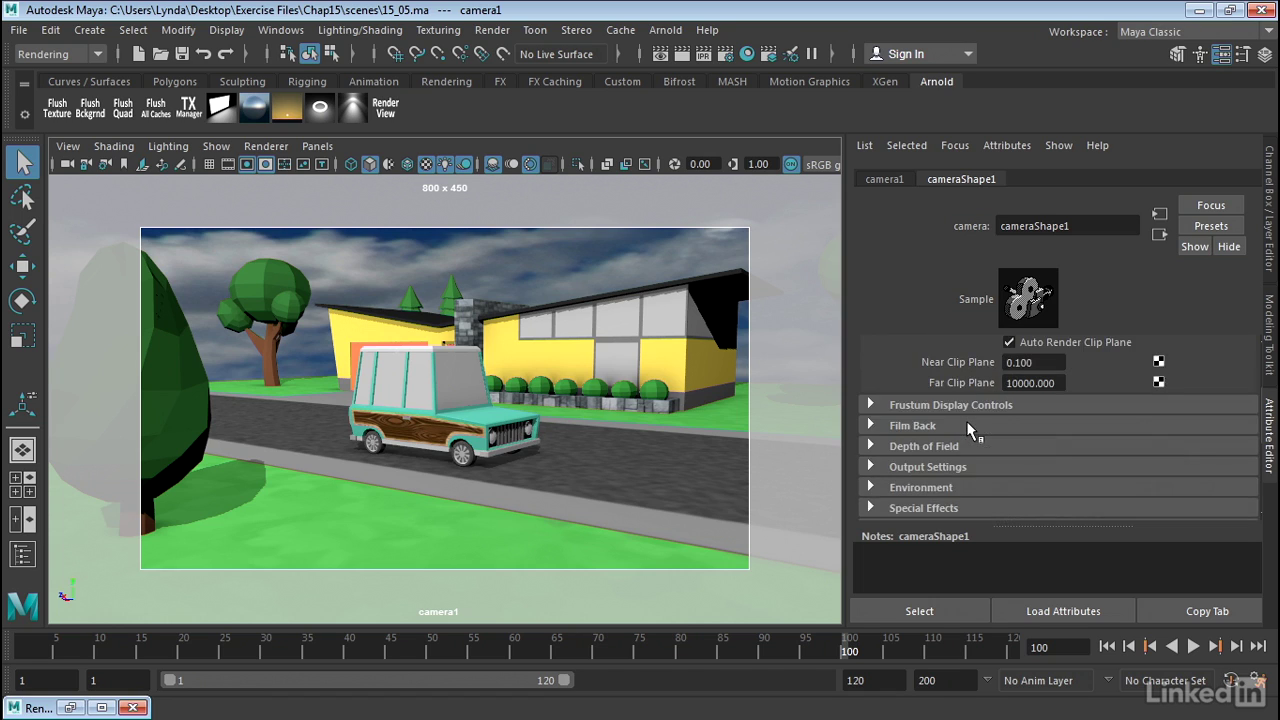
scroll(968, 428, "down", 6)
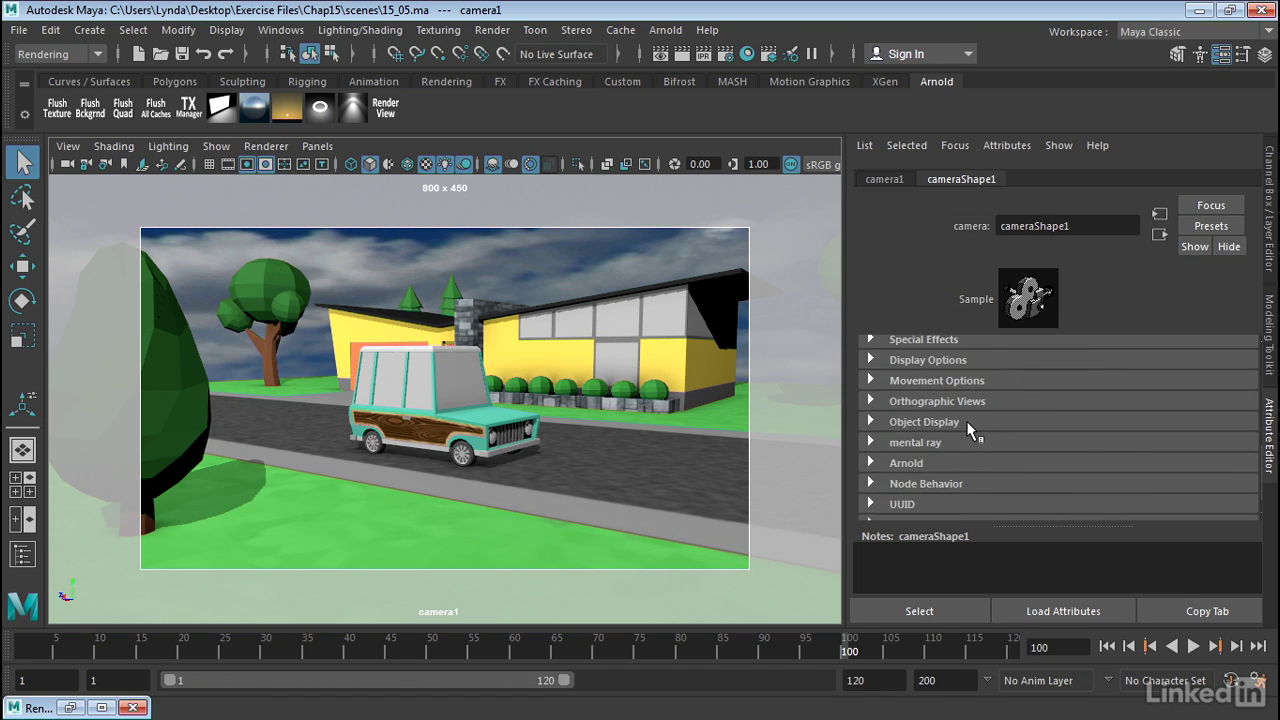
scroll(975, 430, "down", 1)
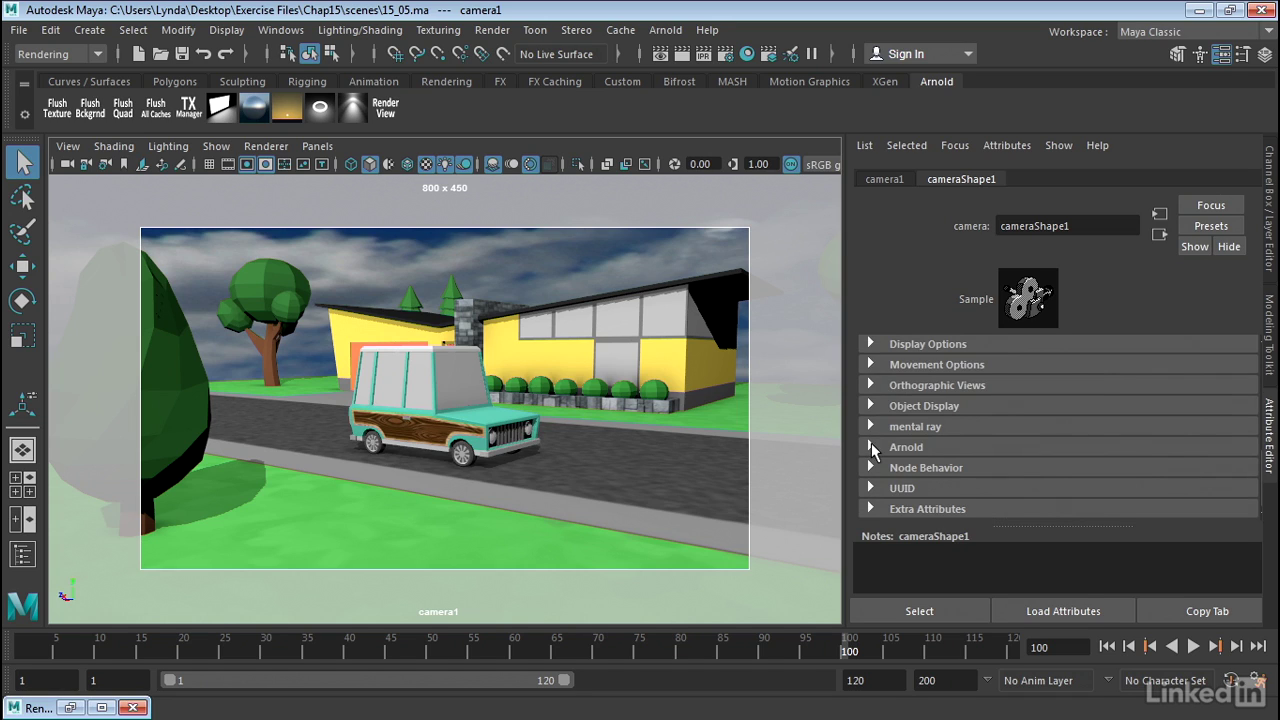
Expand cameraShape1's Arnold section and leave Camera Type set to perspective
left_click(871, 447)
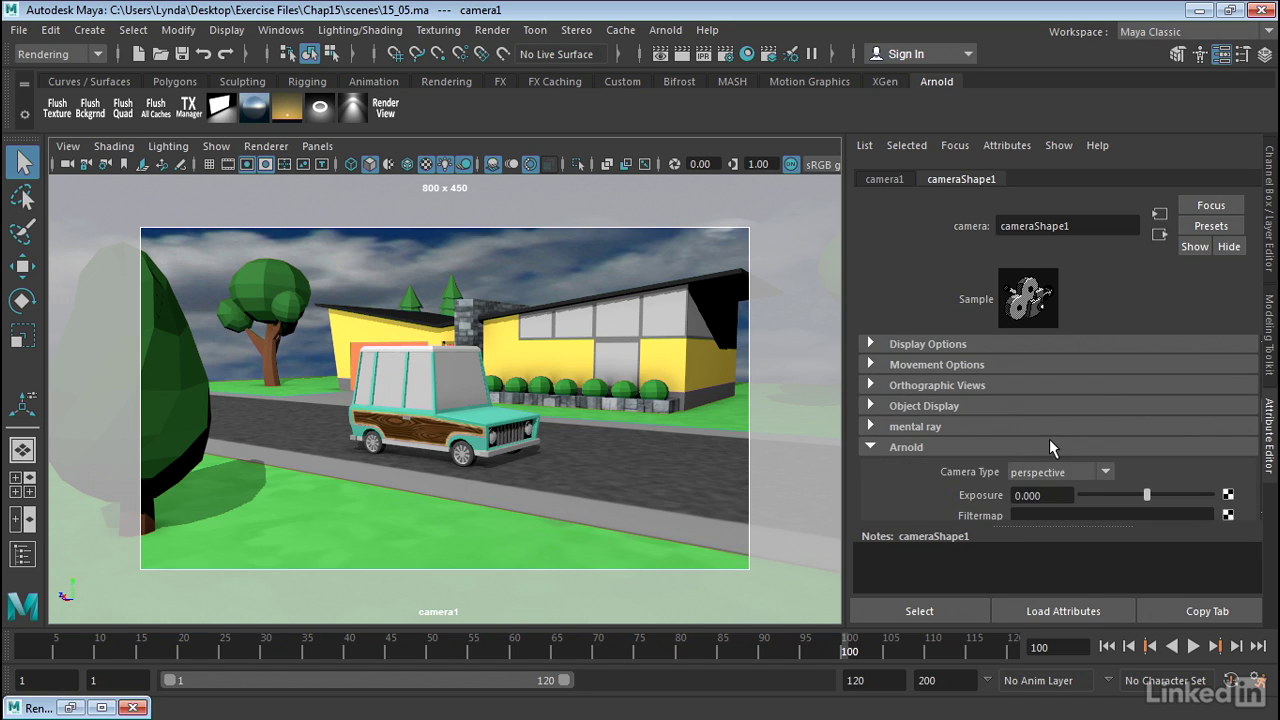
scroll(1049, 439, "down", 2)
scroll(931, 433, "down", 2)
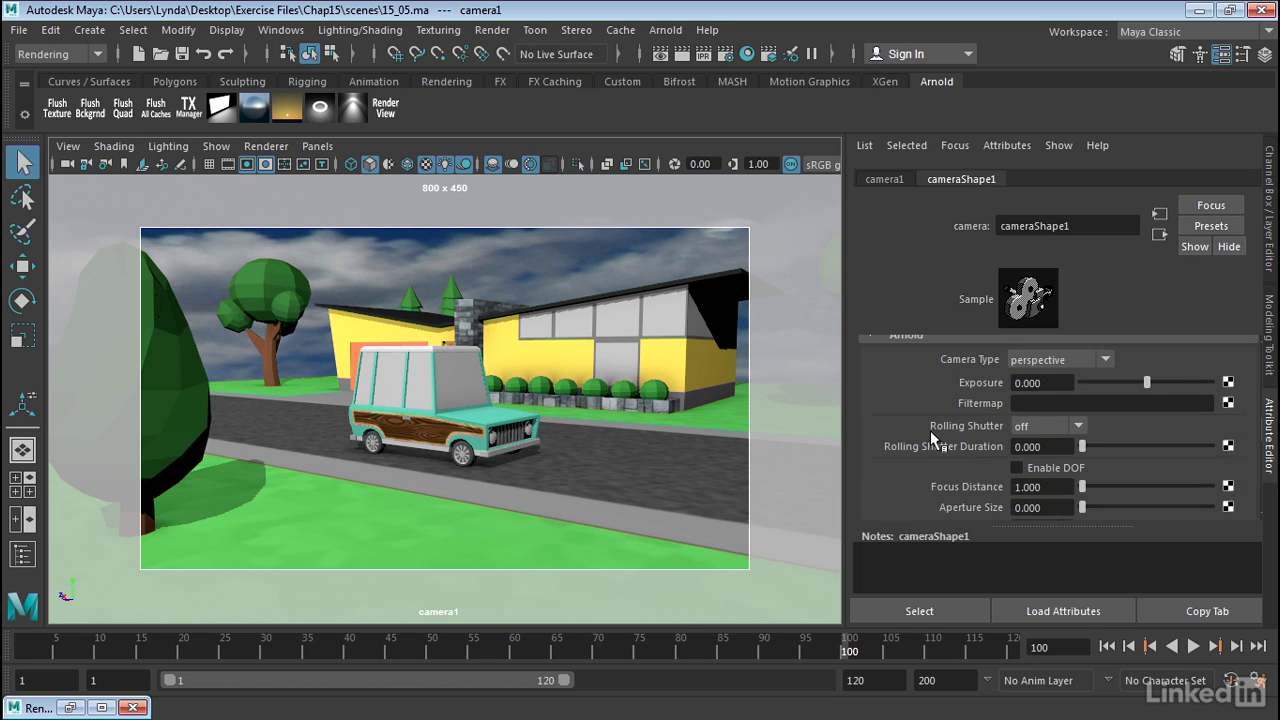
left_click(1054, 360)
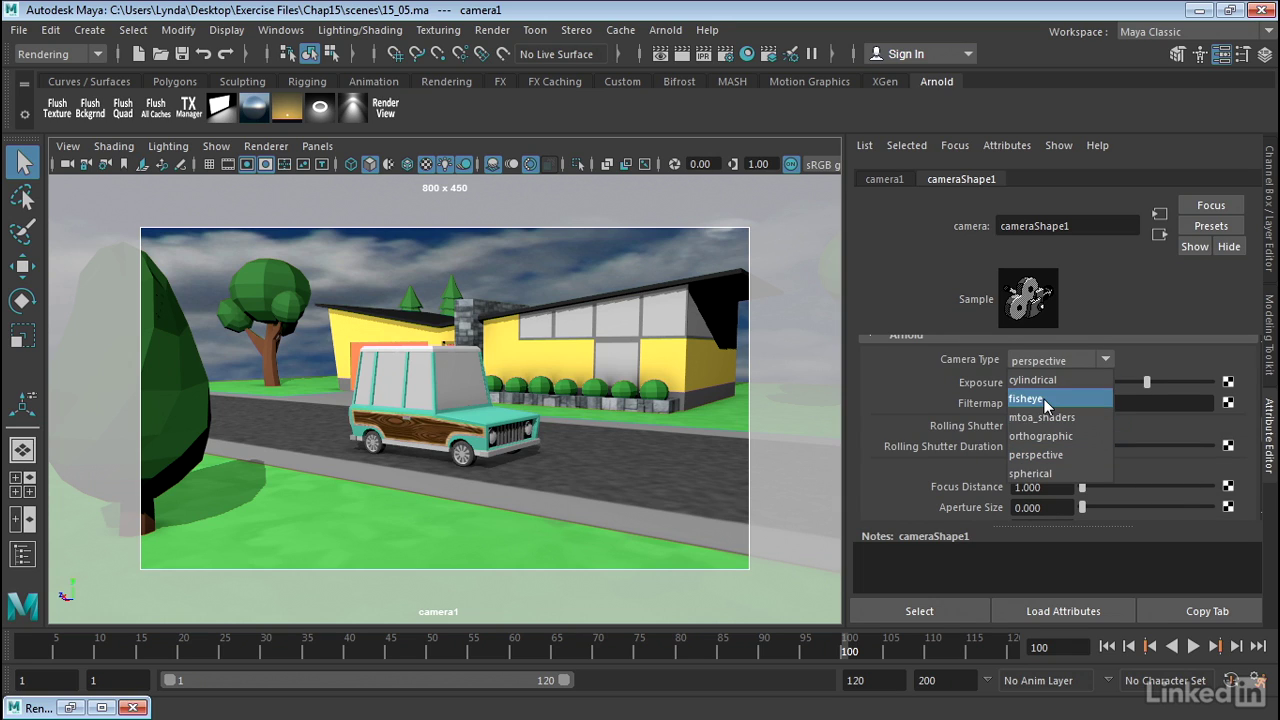
left_click(1043, 458)
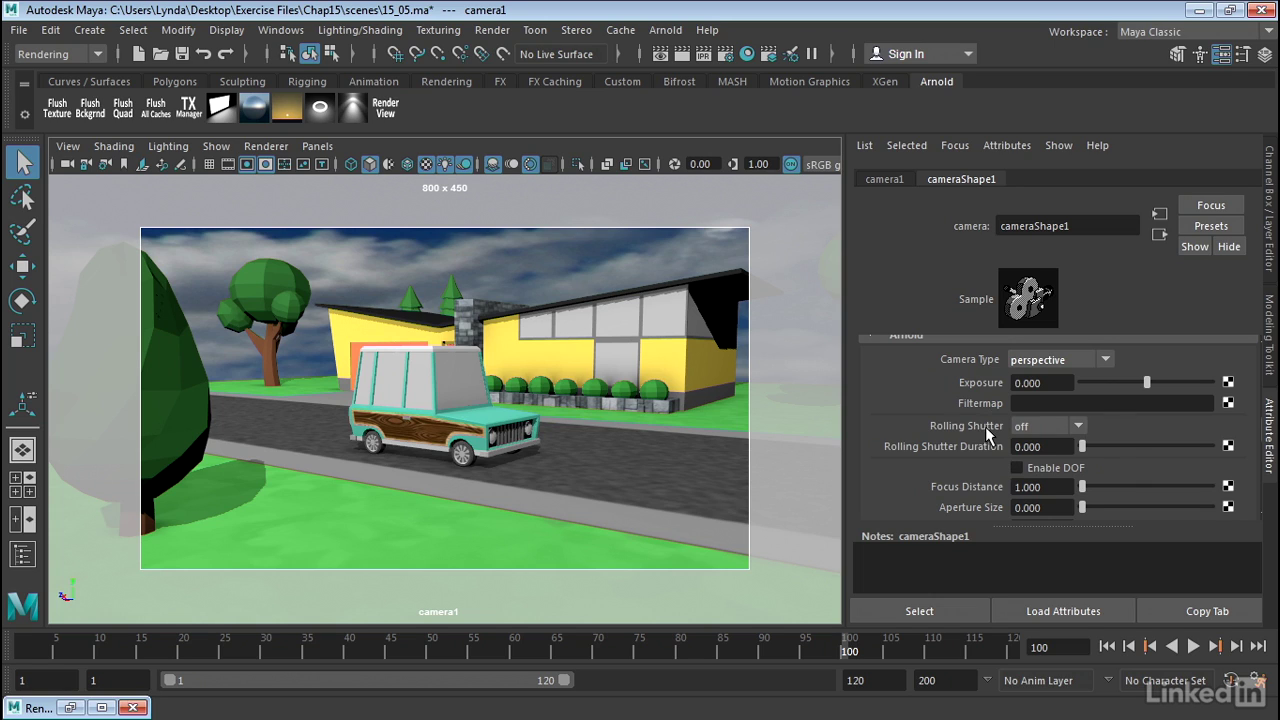
Enable DOF on cameraShape1, then select the car to show its CarShape attributes
scroll(985, 428, "down", 5)
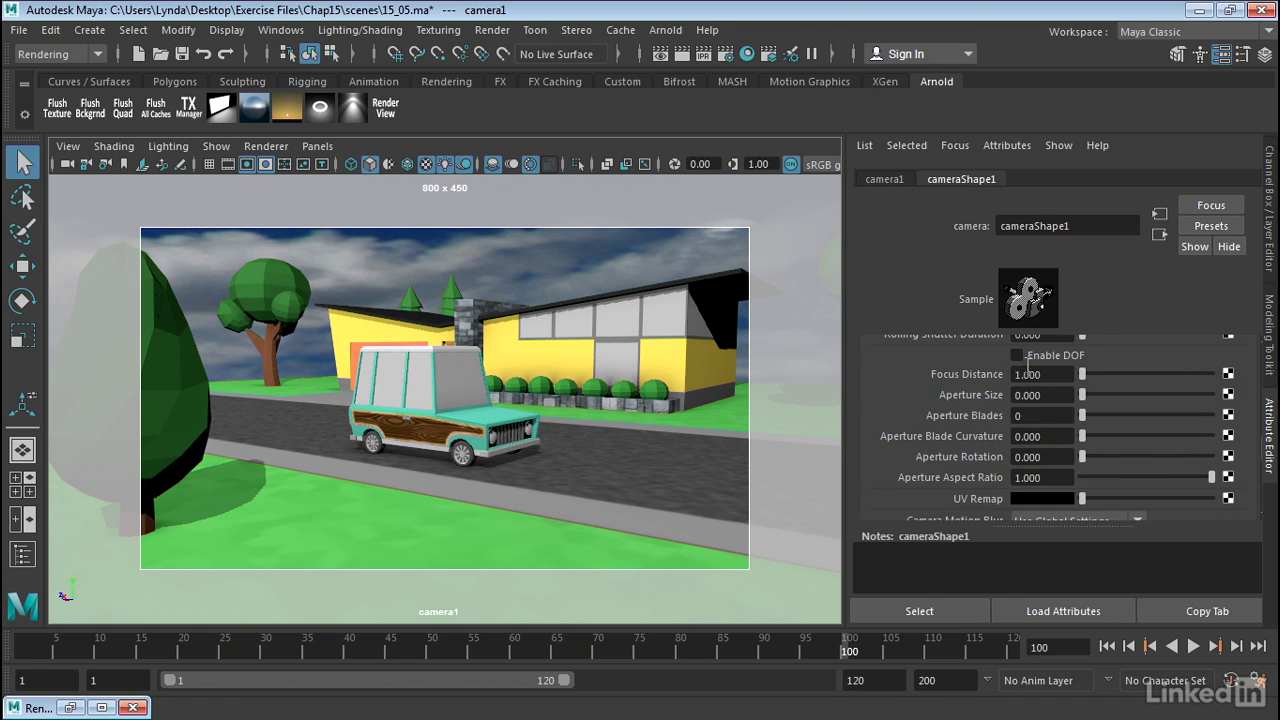
left_click(1017, 357)
left_click(460, 404)
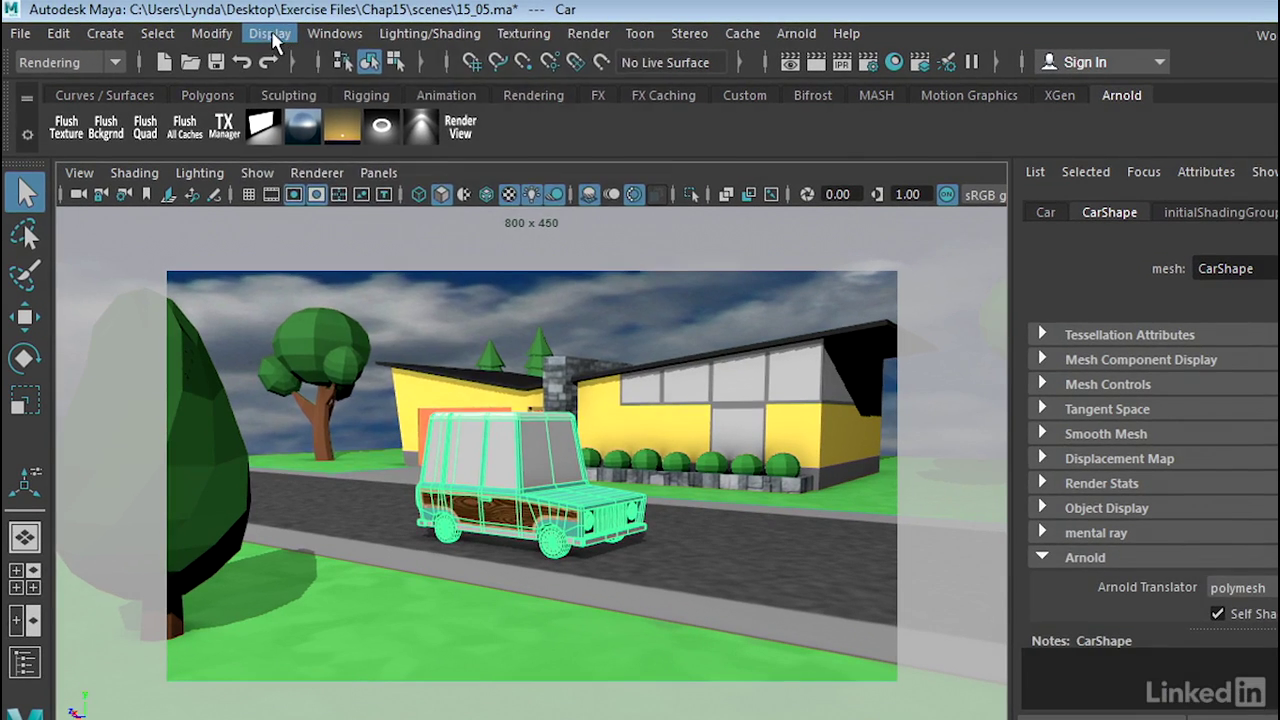
left_click(228, 29)
mouse_move(315, 113)
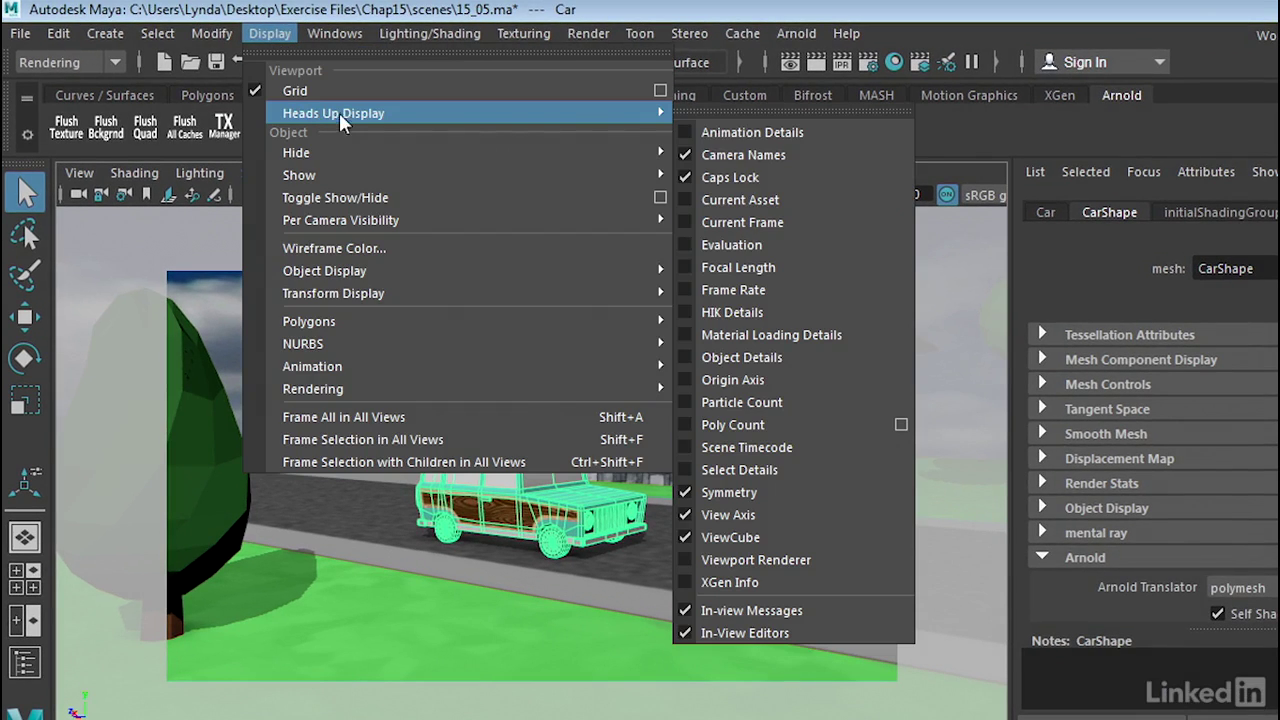
left_click(728, 358)
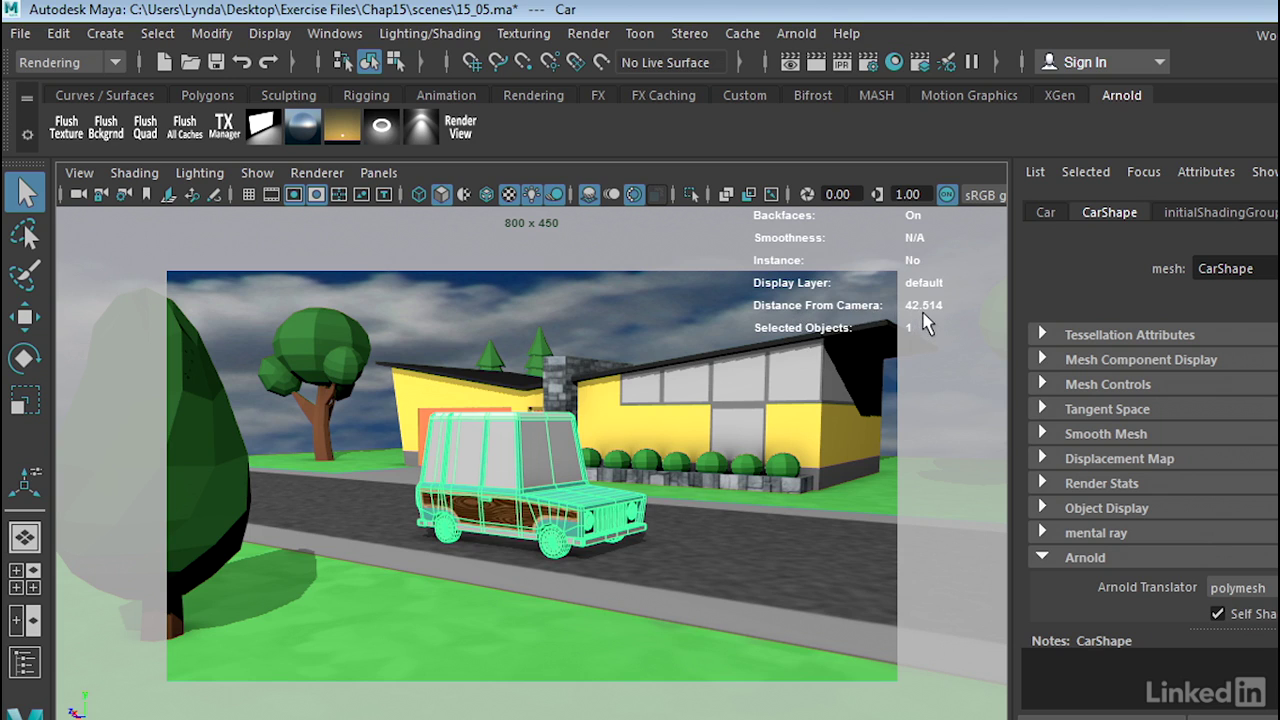
left_click(828, 387)
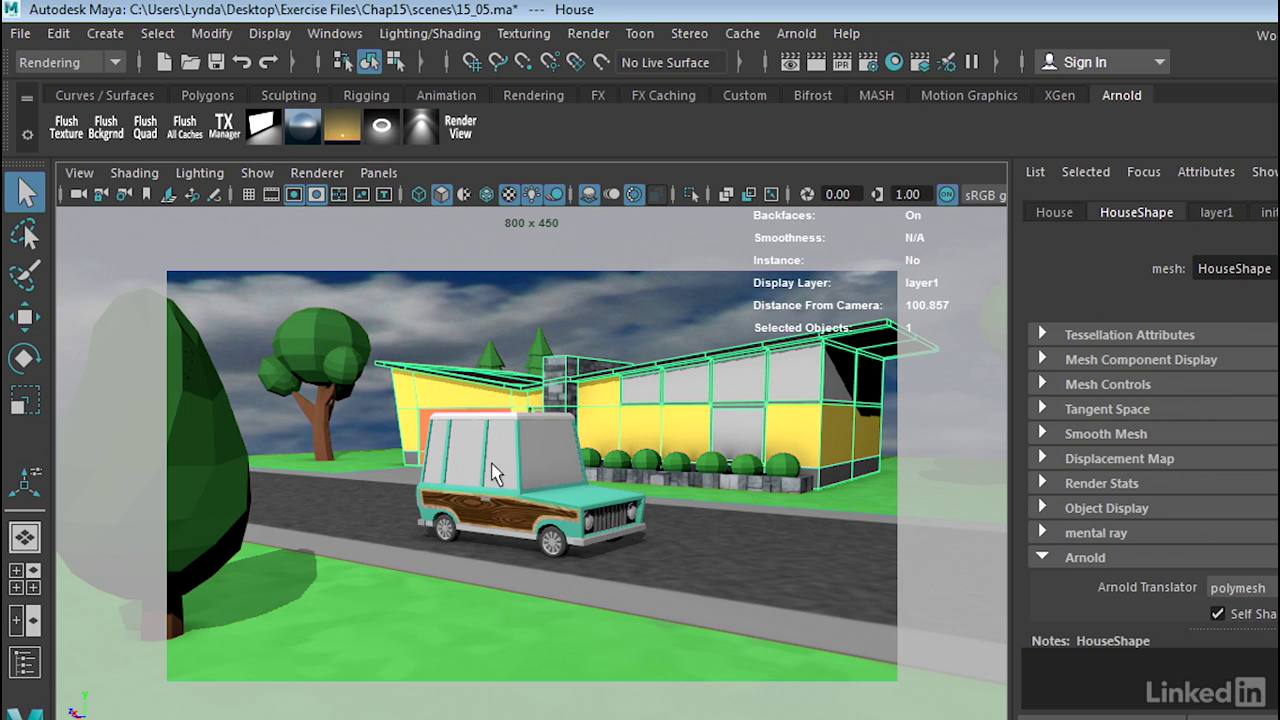
left_click(197, 450)
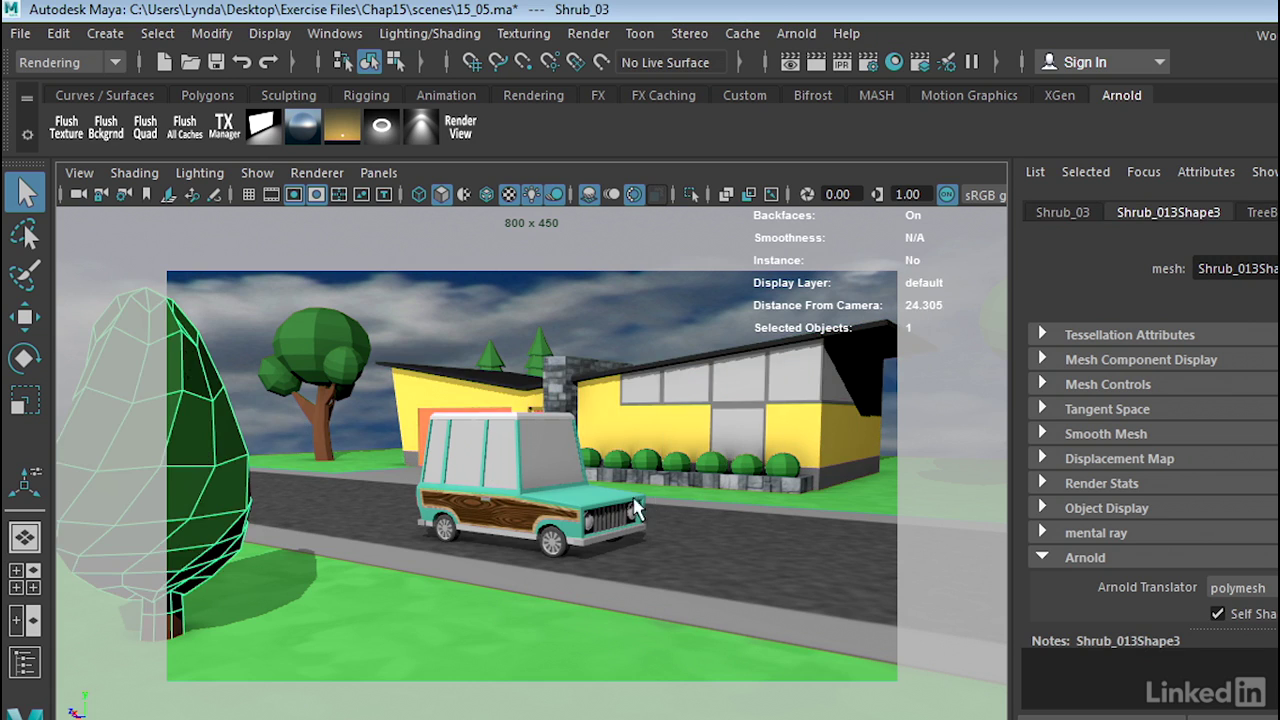
left_click(522, 473)
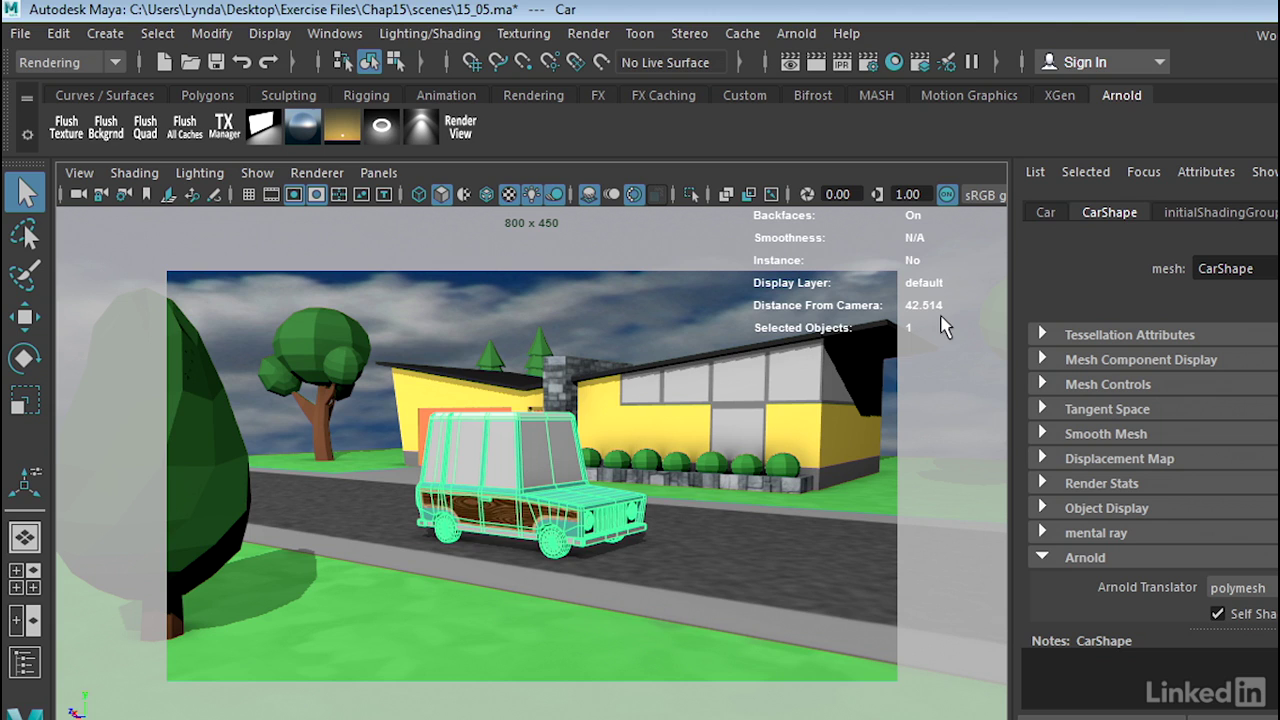
Select camera1 and set its Focus Distance to 42.5
left_click(79, 172)
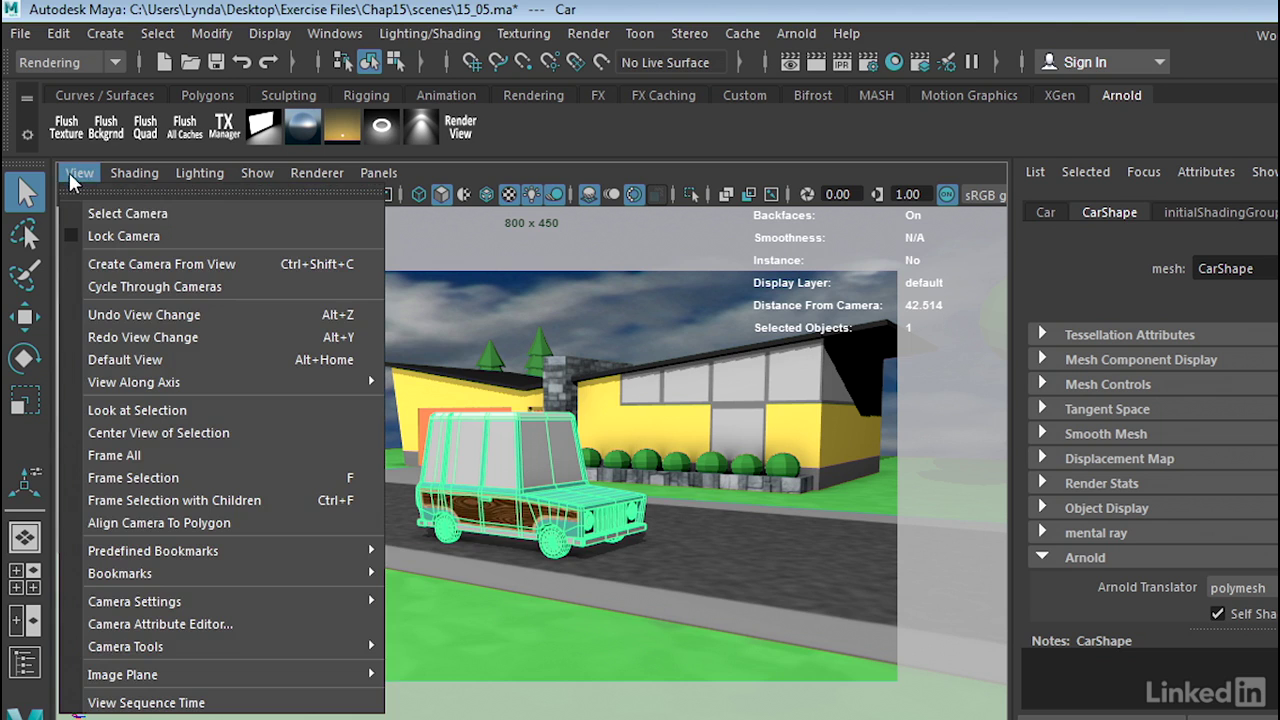
left_click(100, 214)
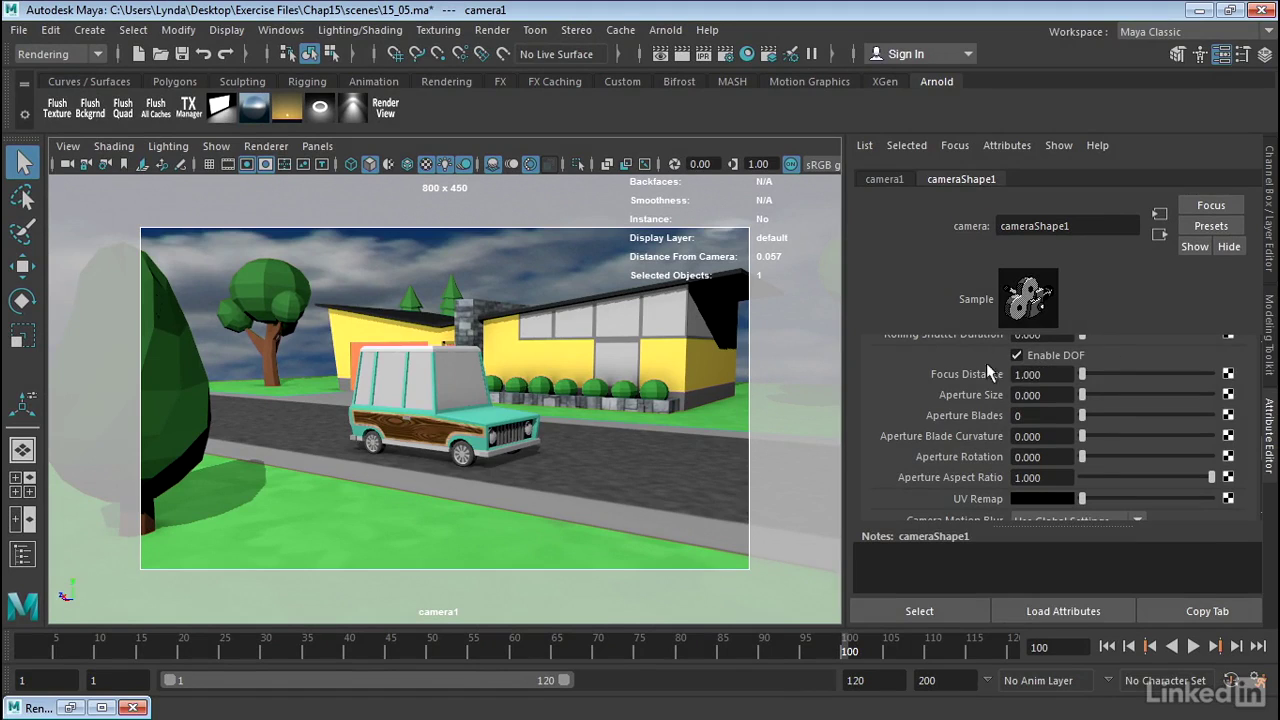
double_click(1045, 374)
type("42.5")
left_click(1050, 393)
Set cameraShape1's Aperture Size to 0.25 and Aperture Blades to 7
left_click_drag(1050, 395, 1026, 398)
type("25")
left_click(1050, 414)
type("2")
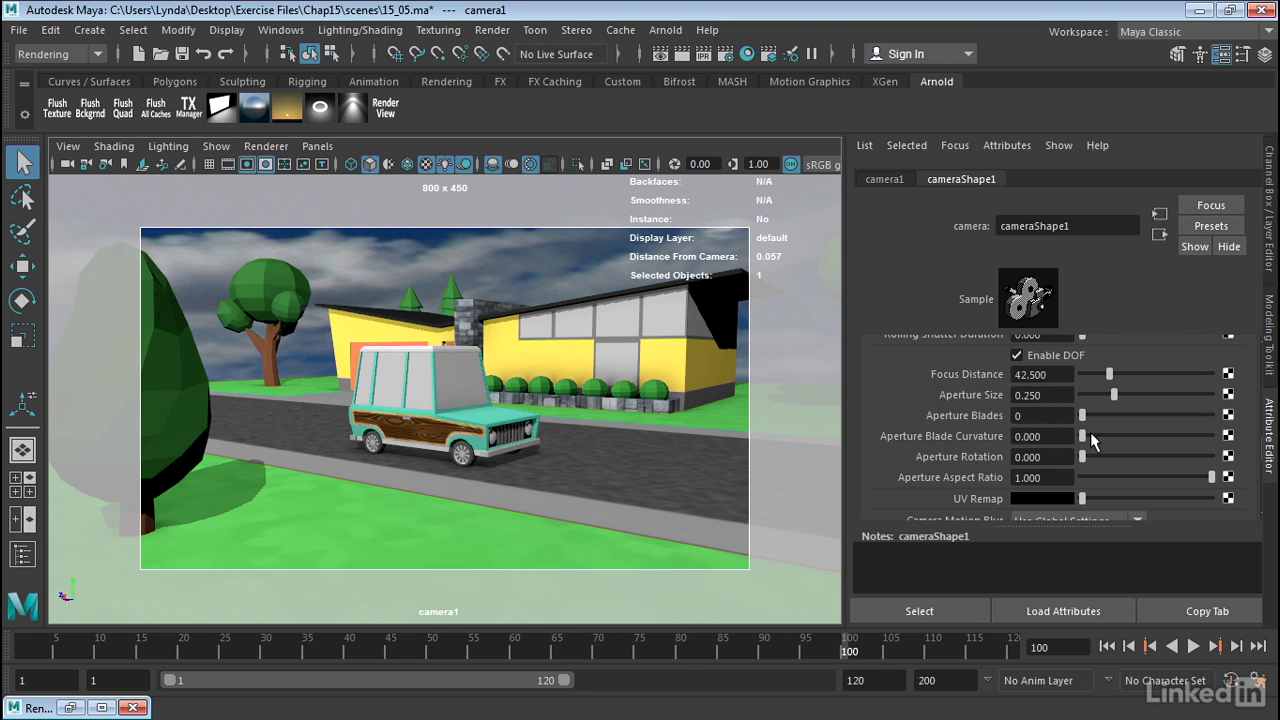
key("Return")
mouse_move(1087, 420)
left_mouse_down()
mouse_move(1119, 426)
mouse_move(1105, 432)
left_mouse_up()
Re-render camera1 with depth of field, compare it to the sharp render, and keep it
left_click(681, 60)
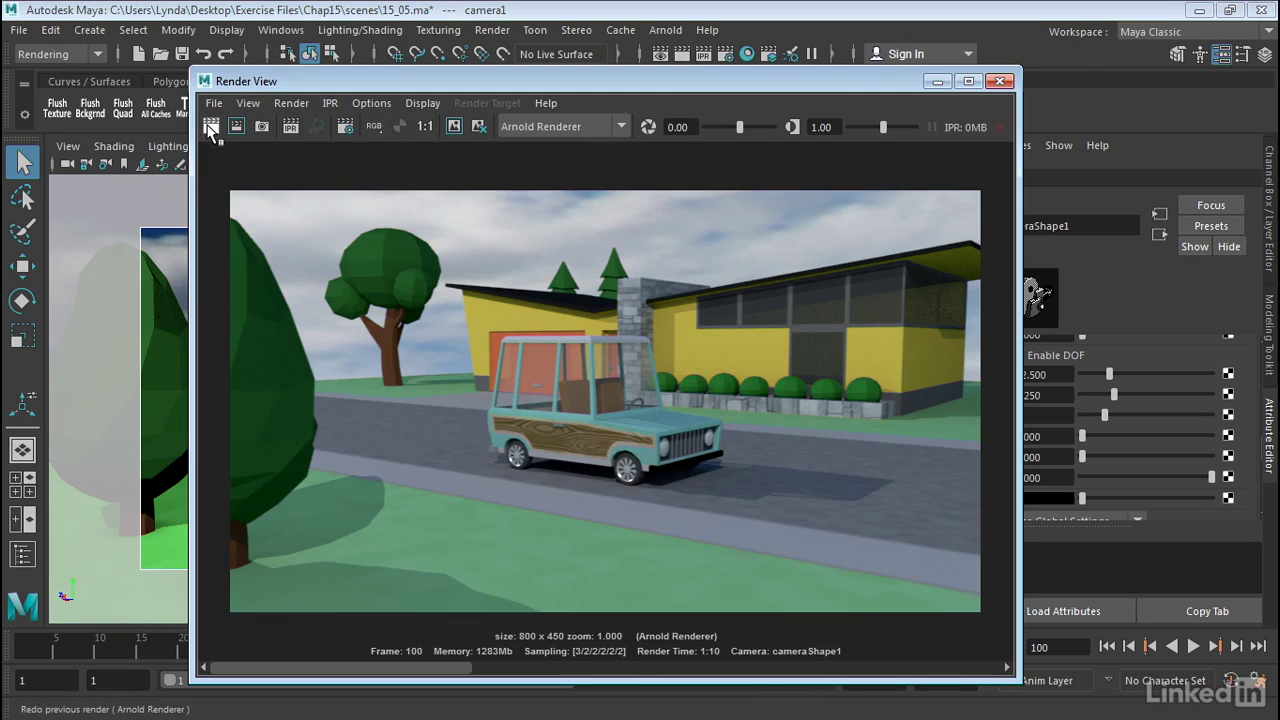
left_click(210, 127)
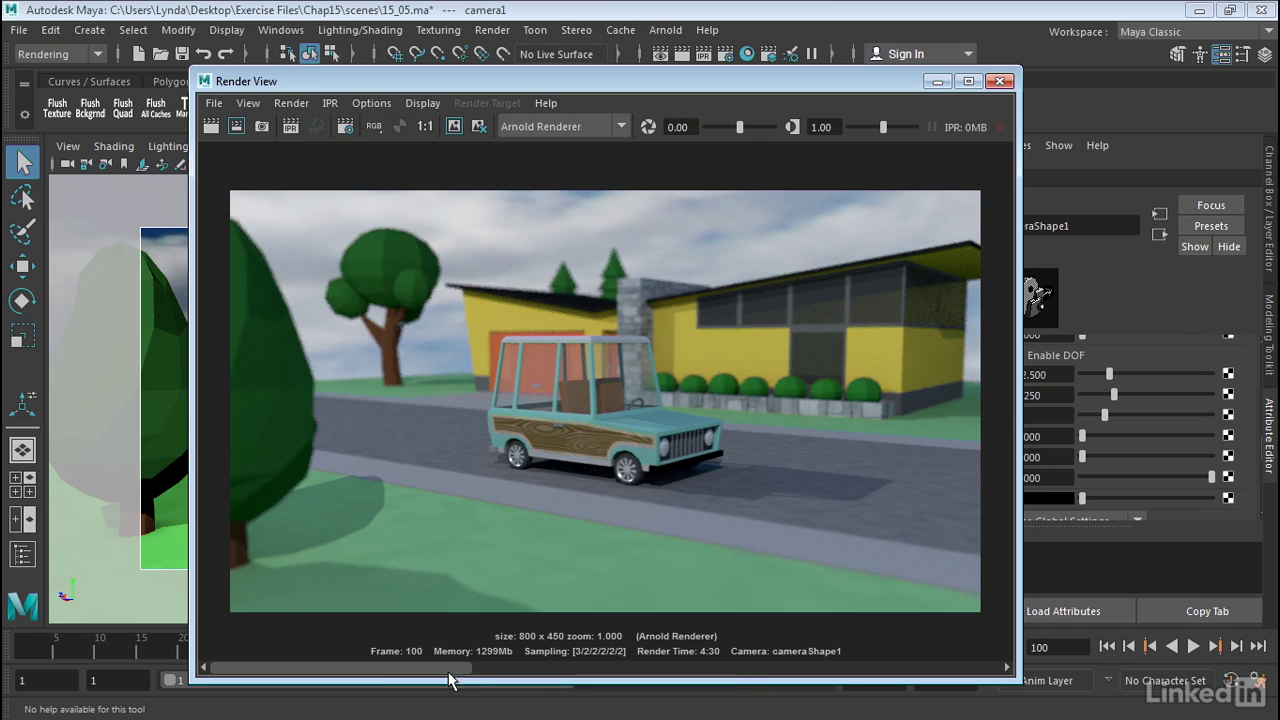
left_click_drag(463, 680, 583, 686)
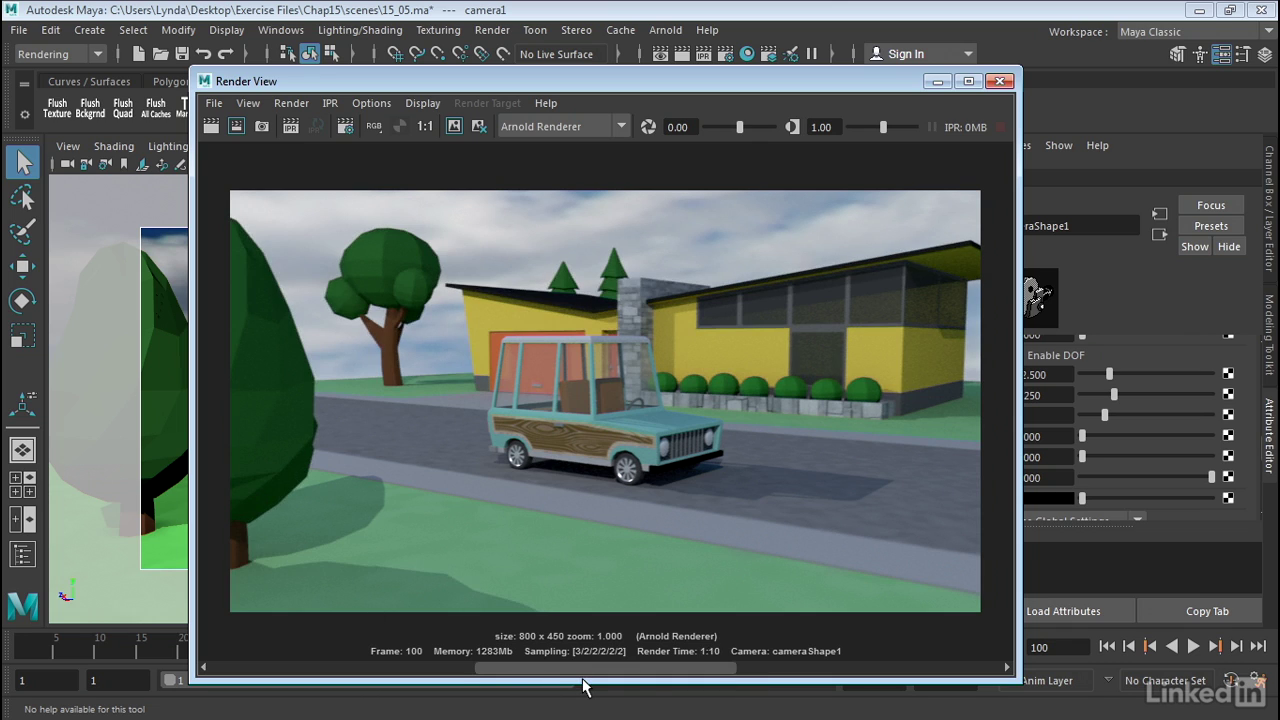
left_click_drag(555, 682, 451, 690)
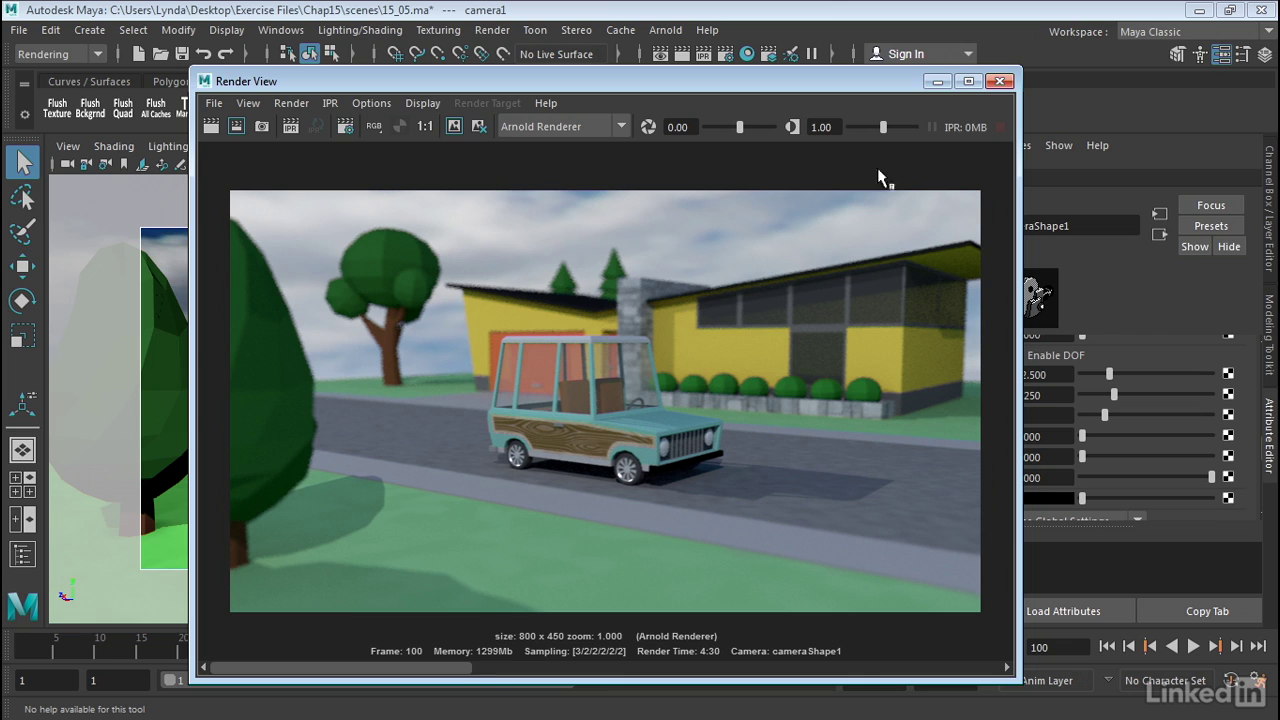
left_click(455, 127)
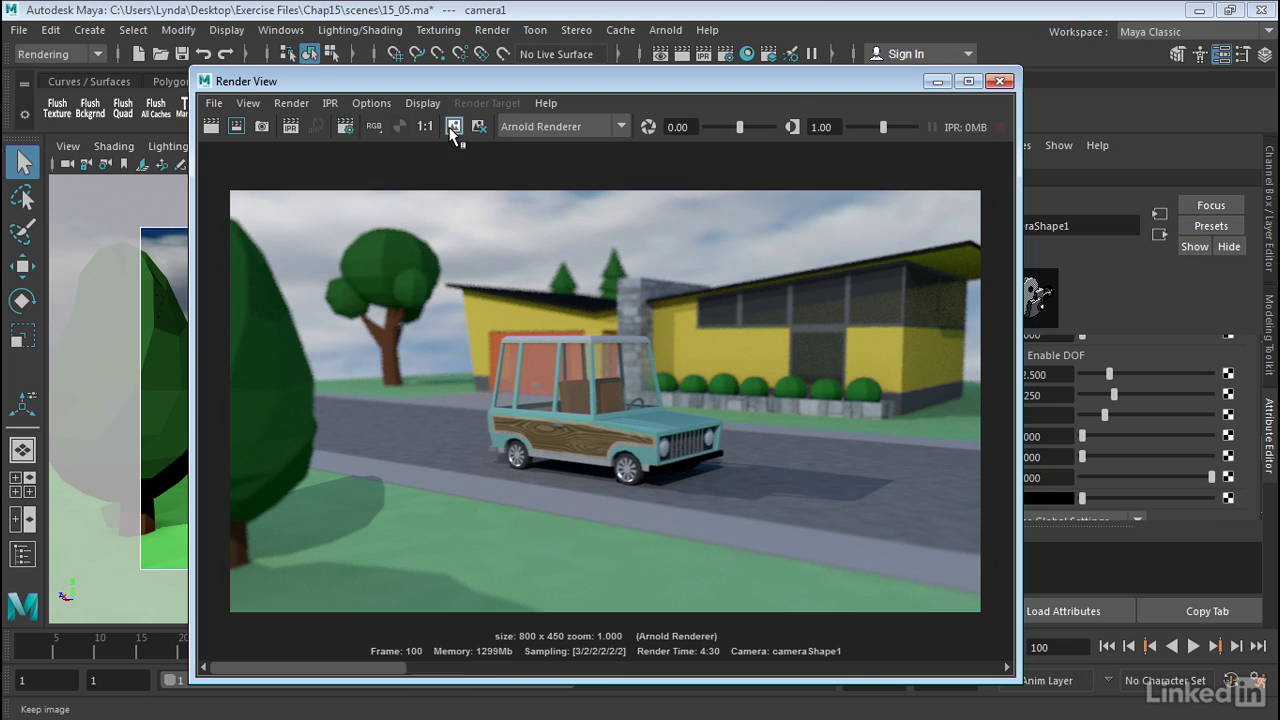
Raise Aperture Size to 1, re-render, and compare the blurrier result with stored renders
left_click(937, 83)
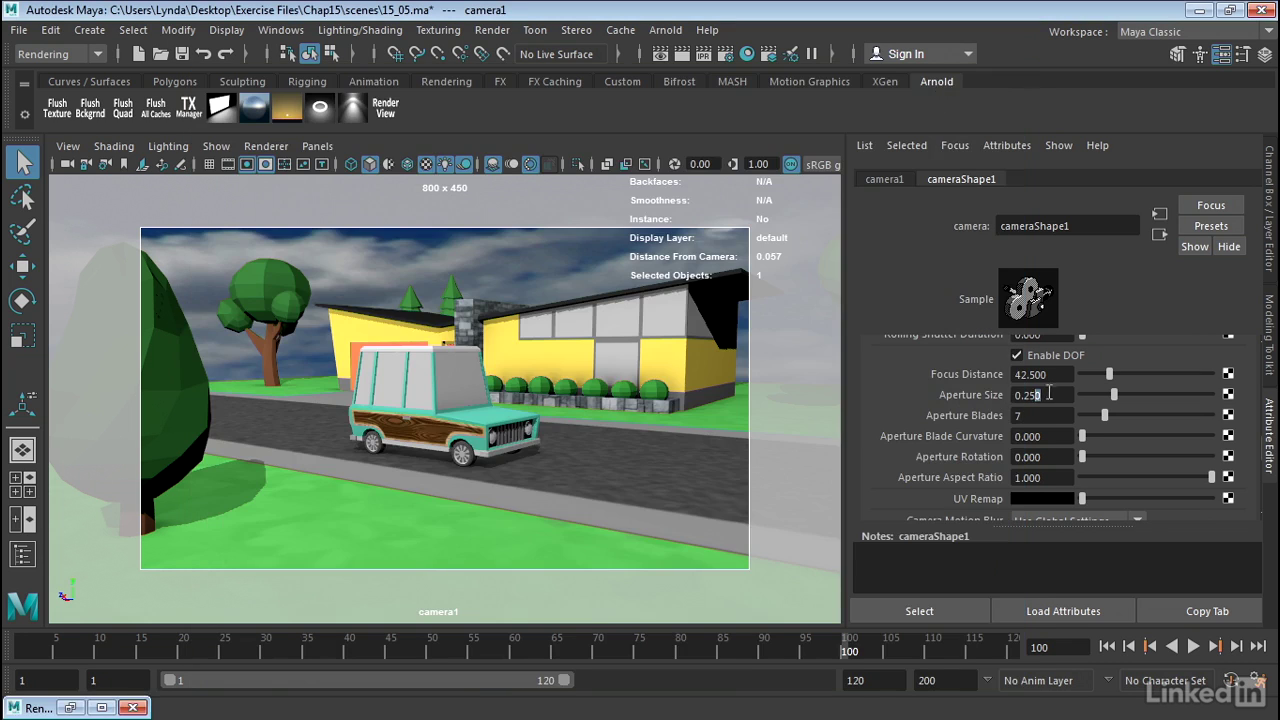
left_click_drag(1048, 394, 970, 400)
type("1")
key("Return")
left_click(68, 708)
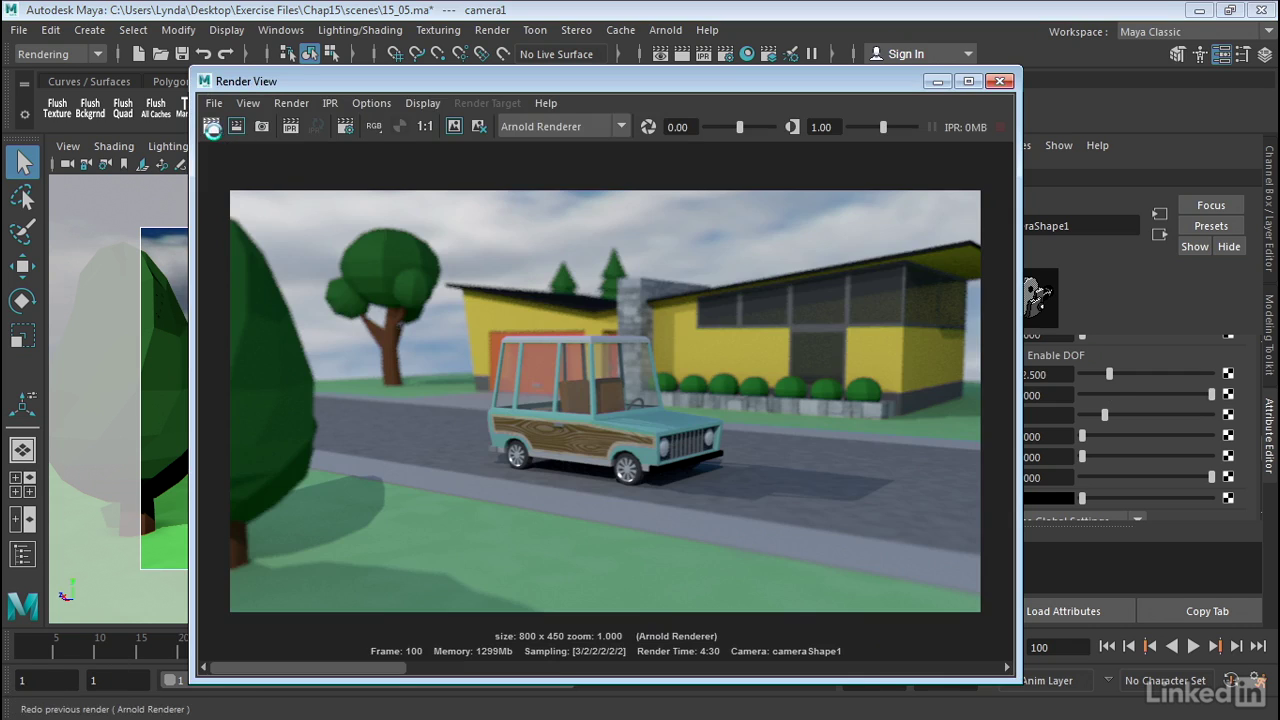
left_click(212, 127)
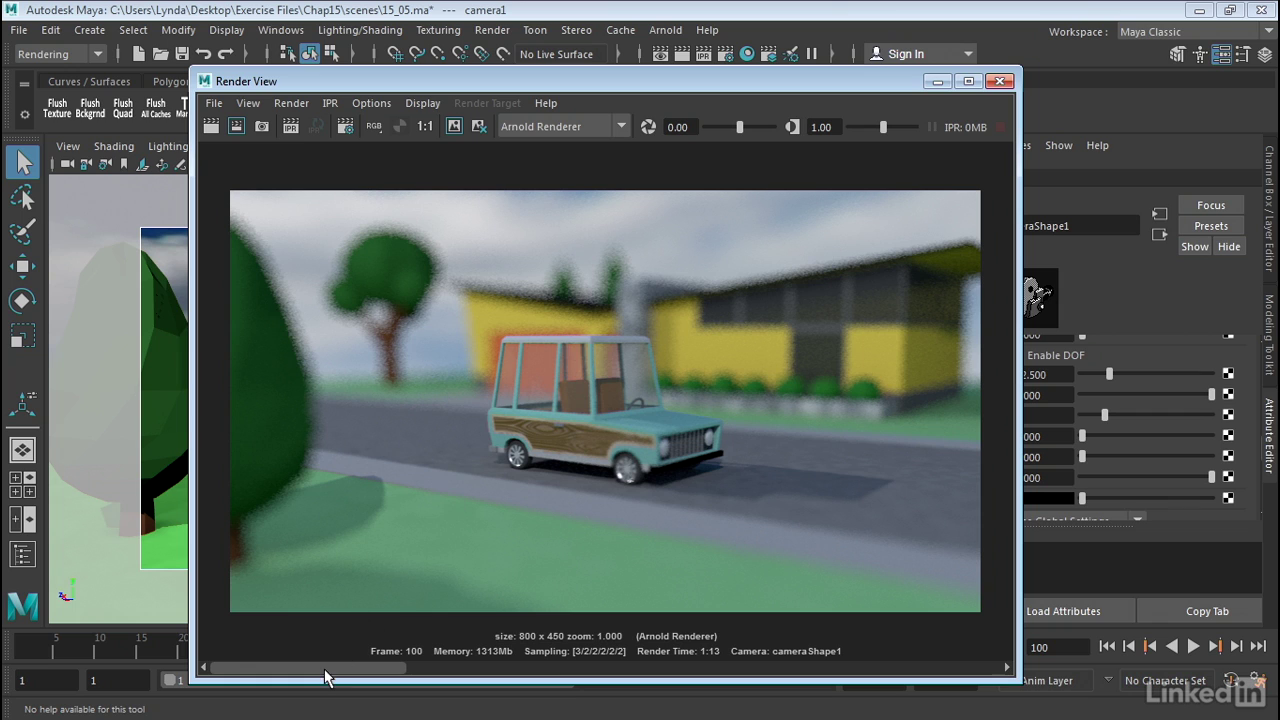
left_click_drag(325, 678, 445, 678)
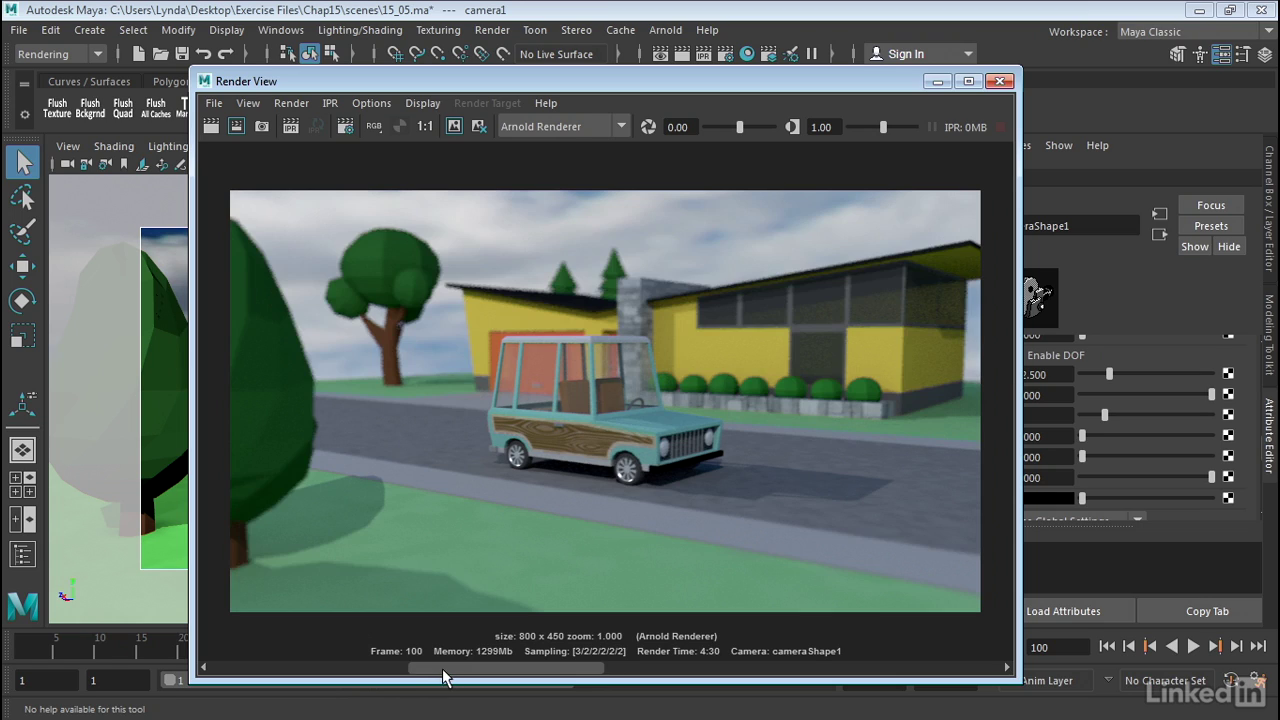